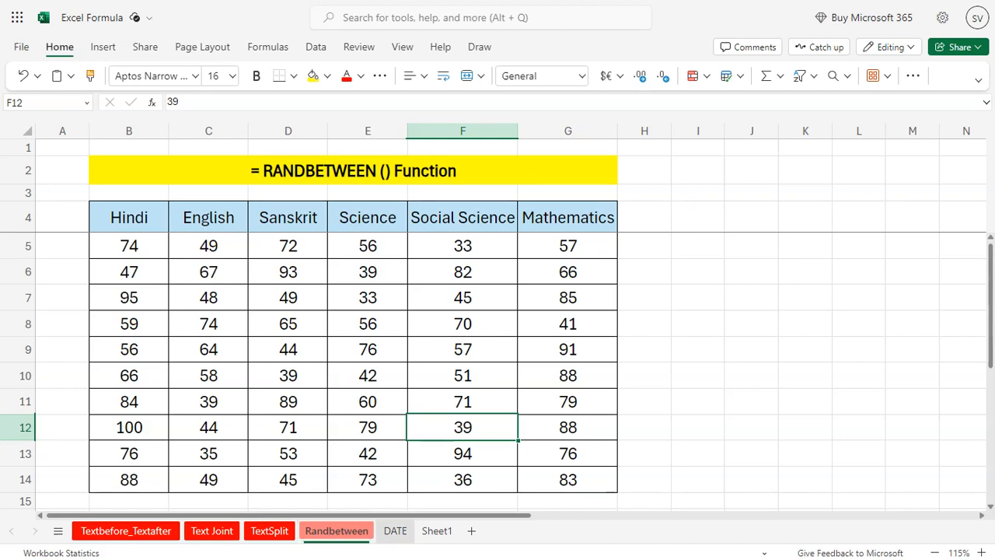
- On the DATE sheet, enter =RANDBETWEEN(1,28) in cell B5, the first cell of the Day column
click(395, 531)
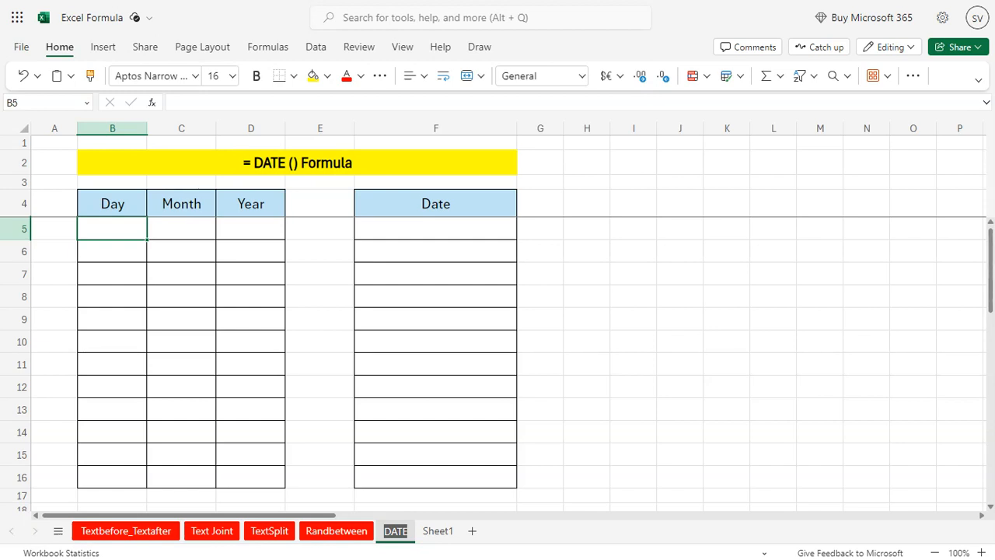
key(BackSpace)
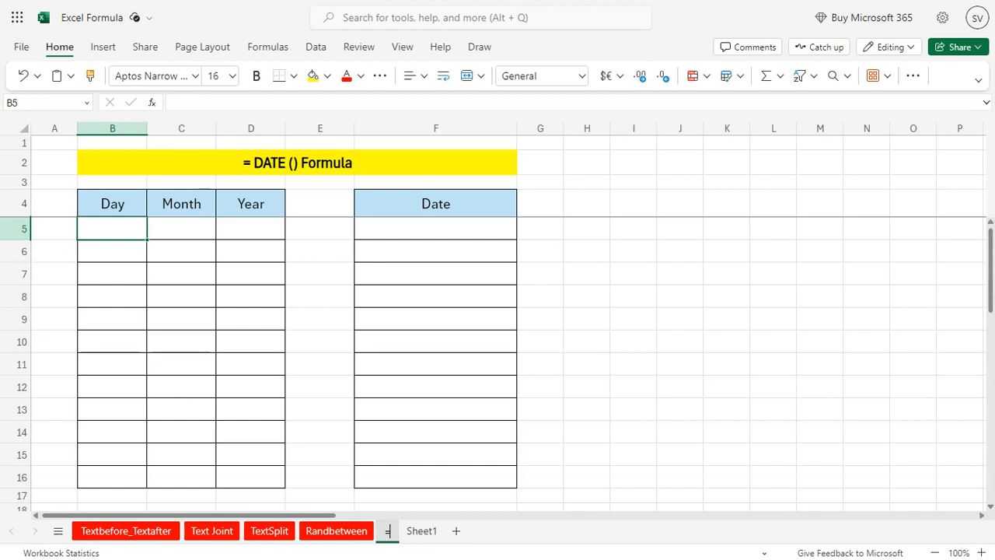
key(Escape)
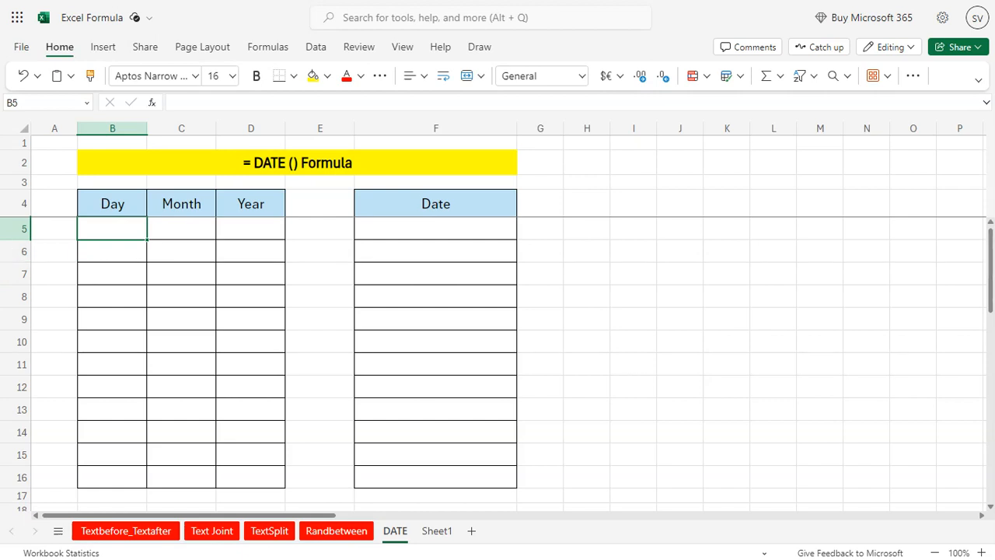
text(=rand)
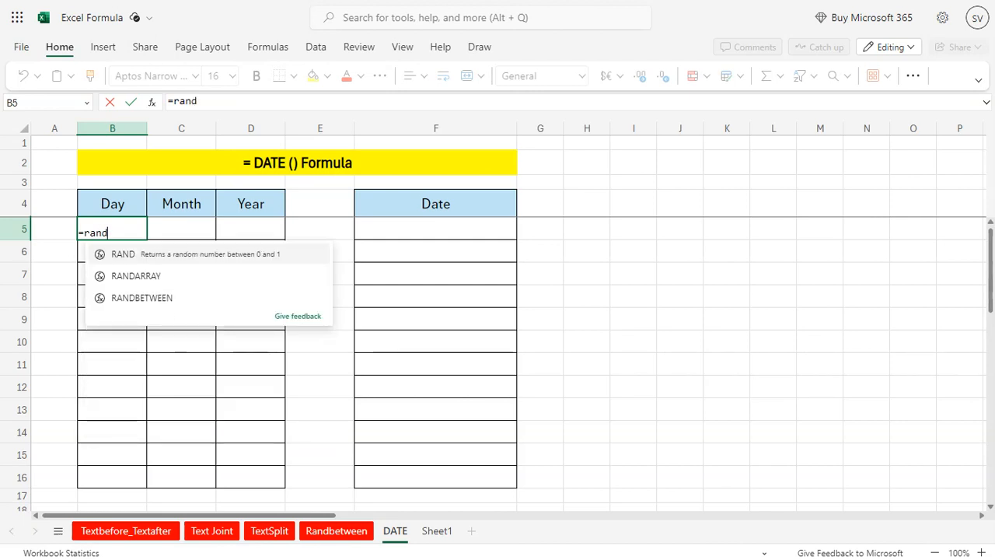
double_click(142, 298)
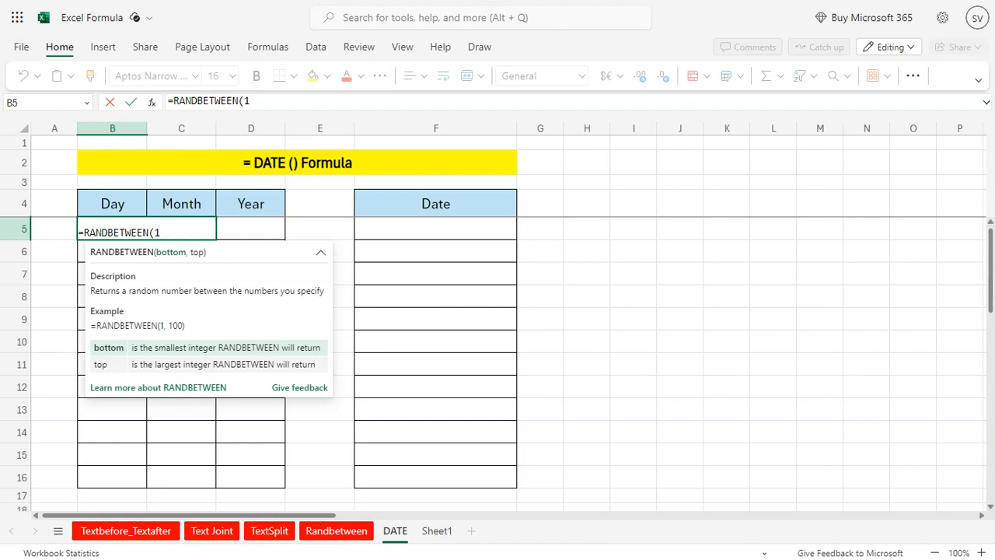
text(,28)
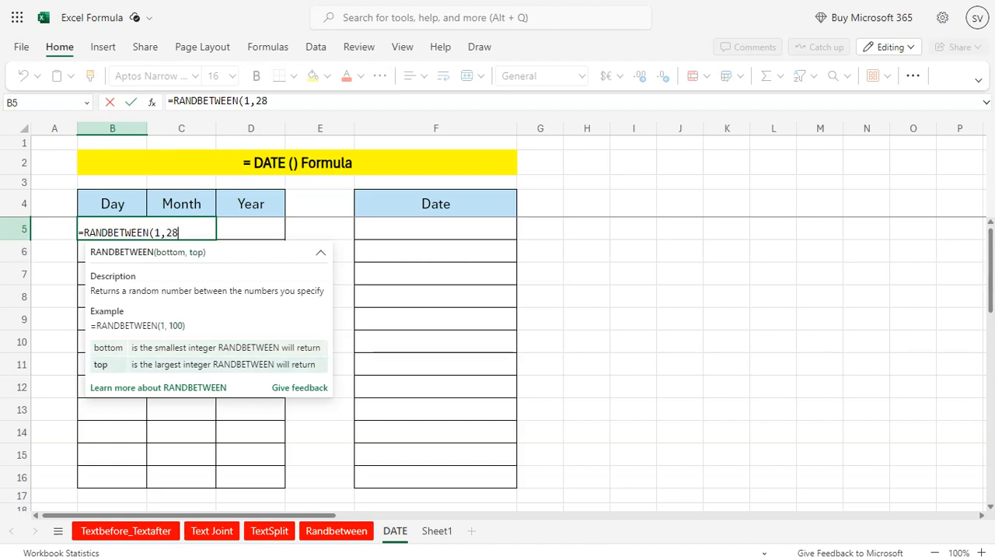
text())
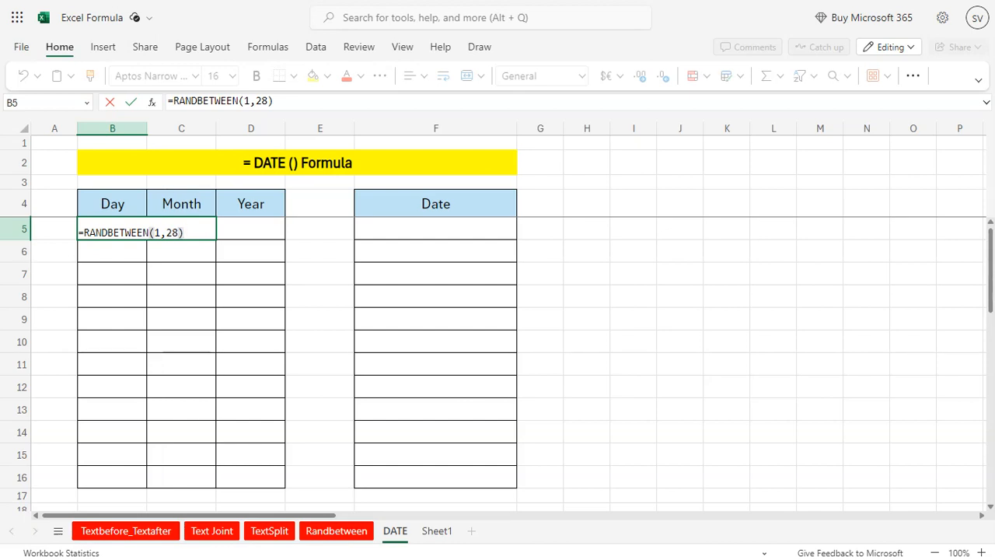
key(Return)
- Copy the random day formula from B5 into the rest of the Day column, B6:B16
click(102, 227)
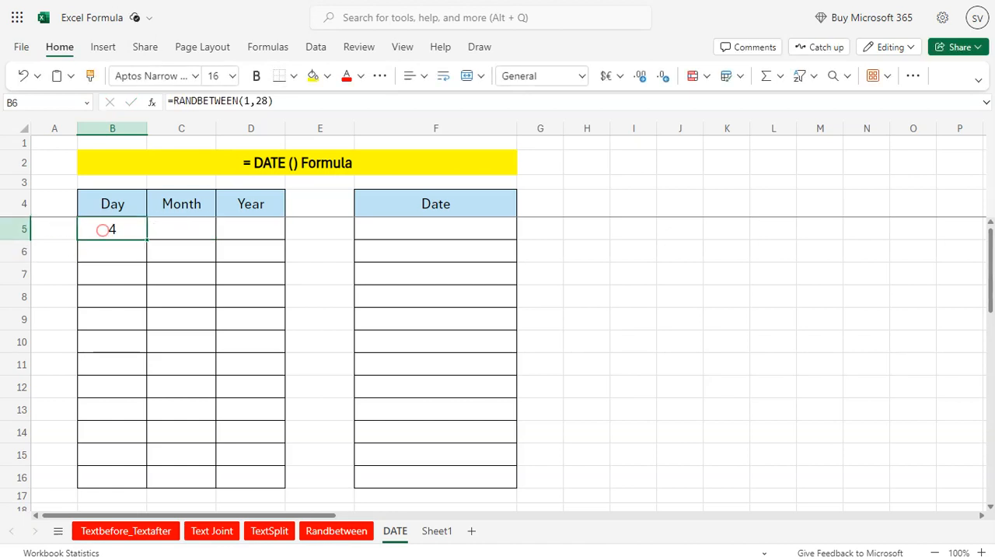
key(ctrl+c)
click(126, 247)
drag(127, 247, 109, 470)
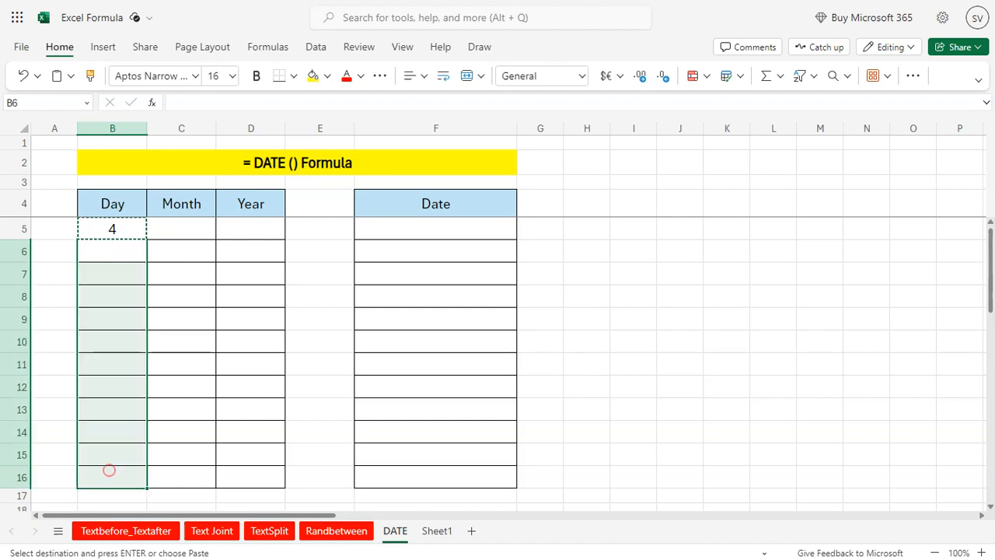
key(ctrl+v)
click(150, 411)
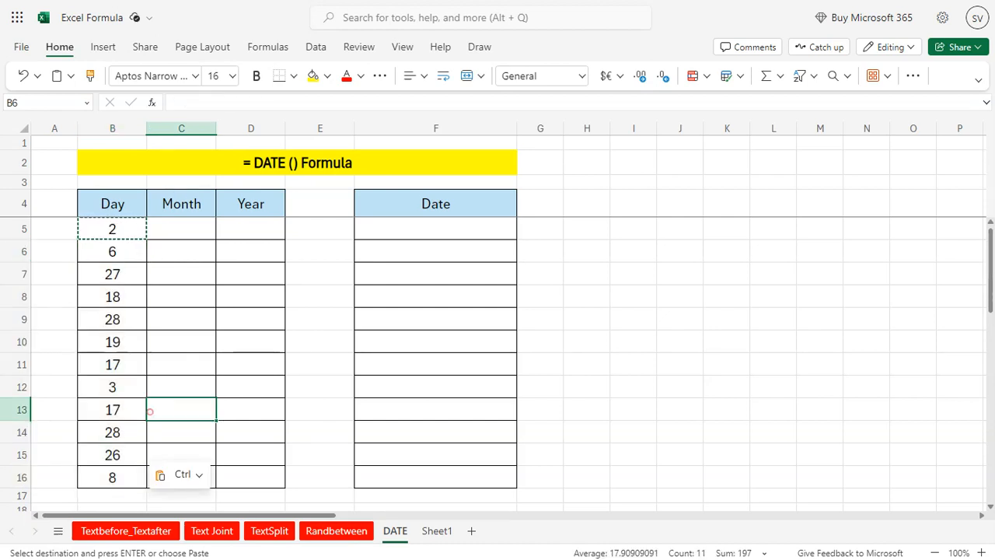
key(Escape)
- Enter =RANDBETWEEN(1,12) in cell C5, the first cell of the Month column
click(176, 225)
text(=ran)
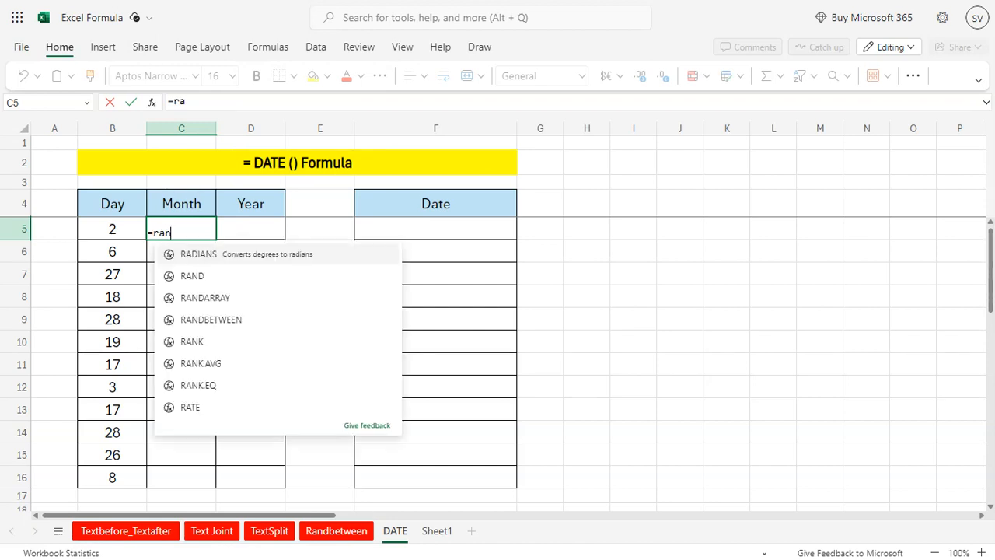
text(d)
key(Down)
key(Down)
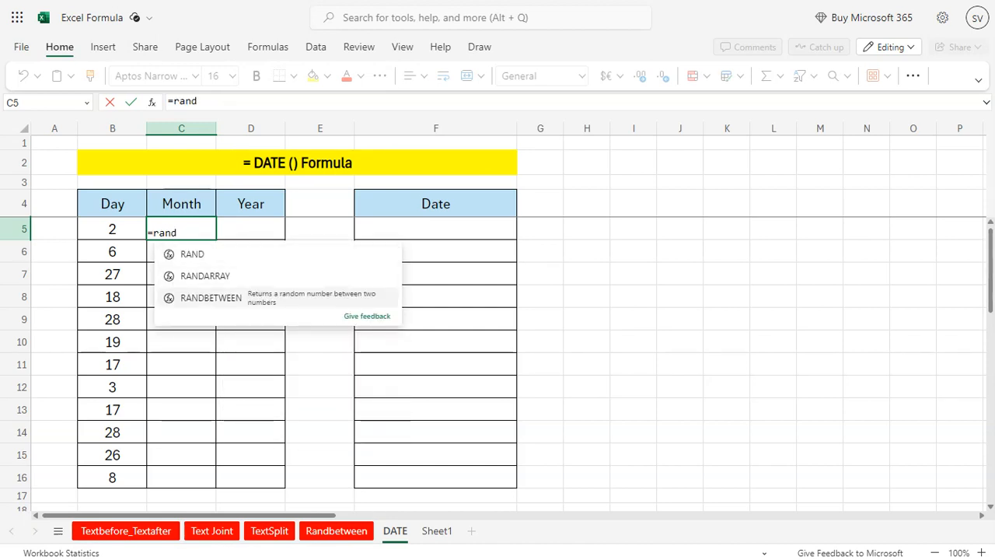
key(Tab)
text(1,12))
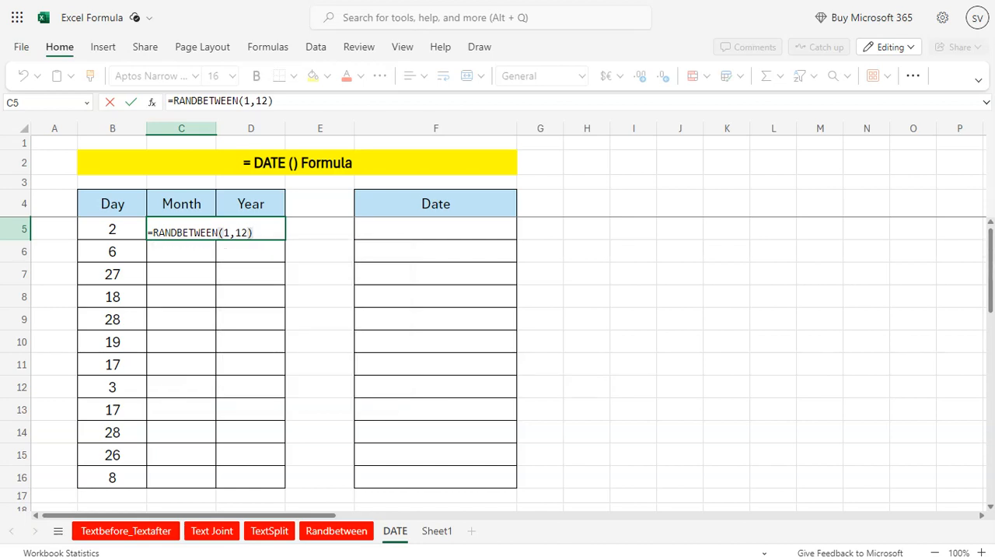
key(Return)
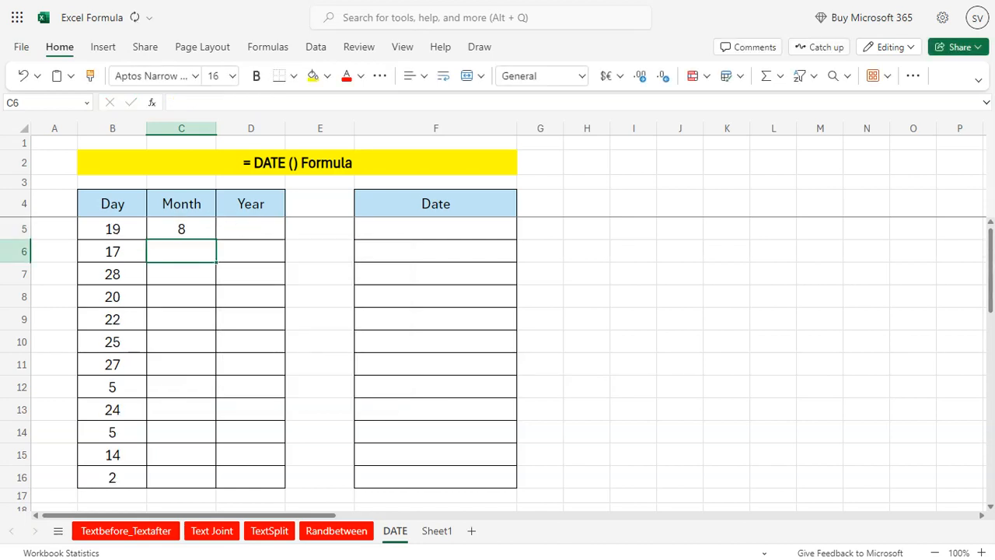
- Copy the random month formula from C5 into the rest of the Month column, C6:C16
click(178, 229)
key(ctrl+c)
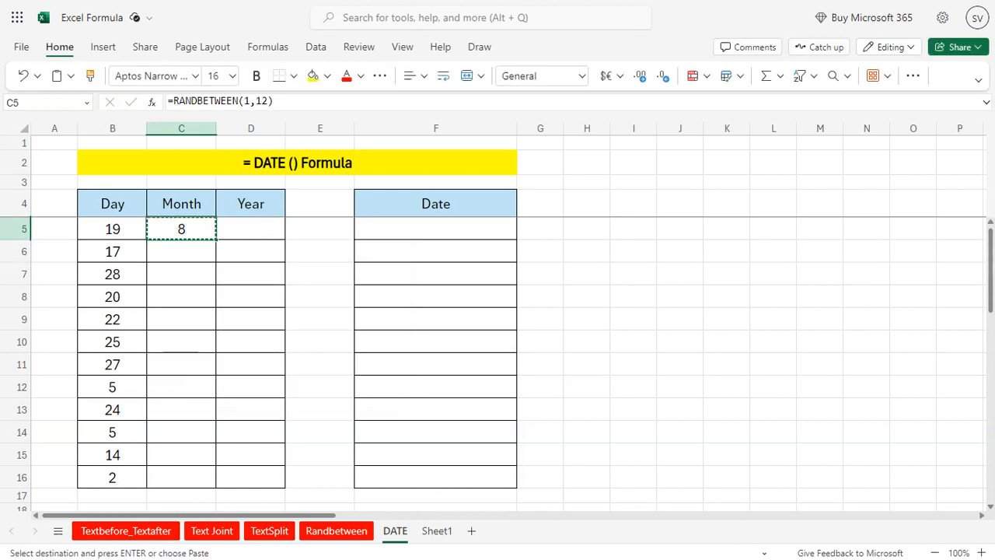
drag(182, 251, 181, 477)
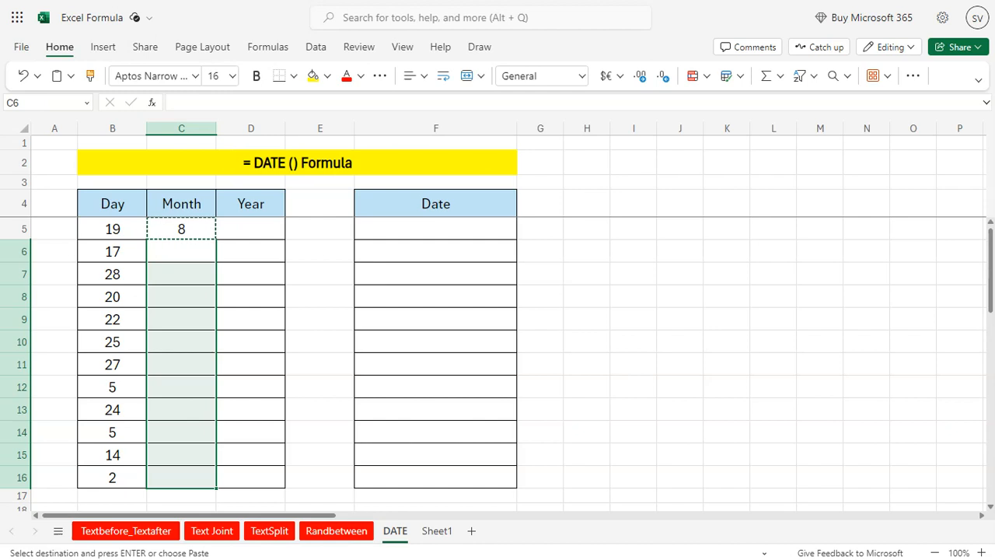
key(ctrl+v)
- Enter =RANDBETWEEN(1997,2024) in cell D5, the first cell of the Year column
click(240, 225)
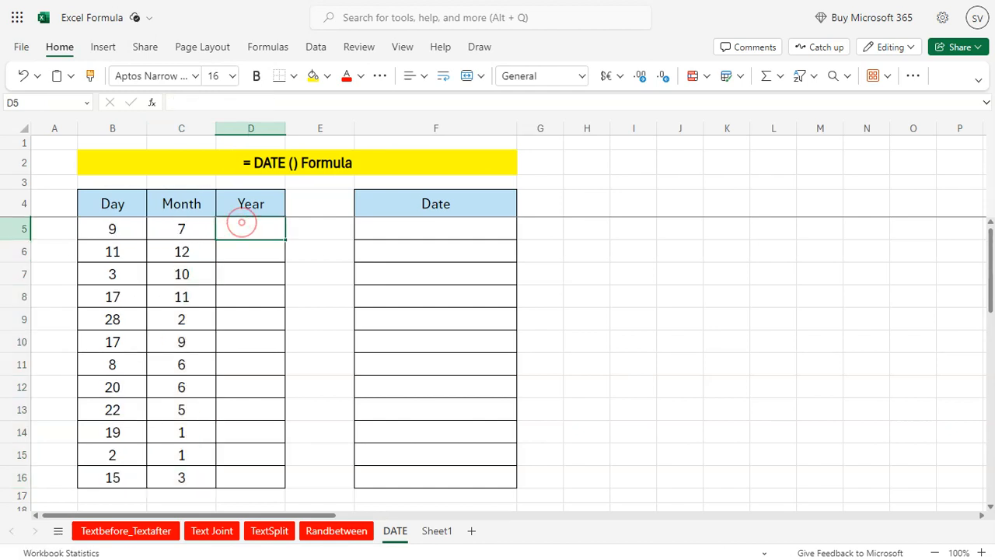
text(=rand)
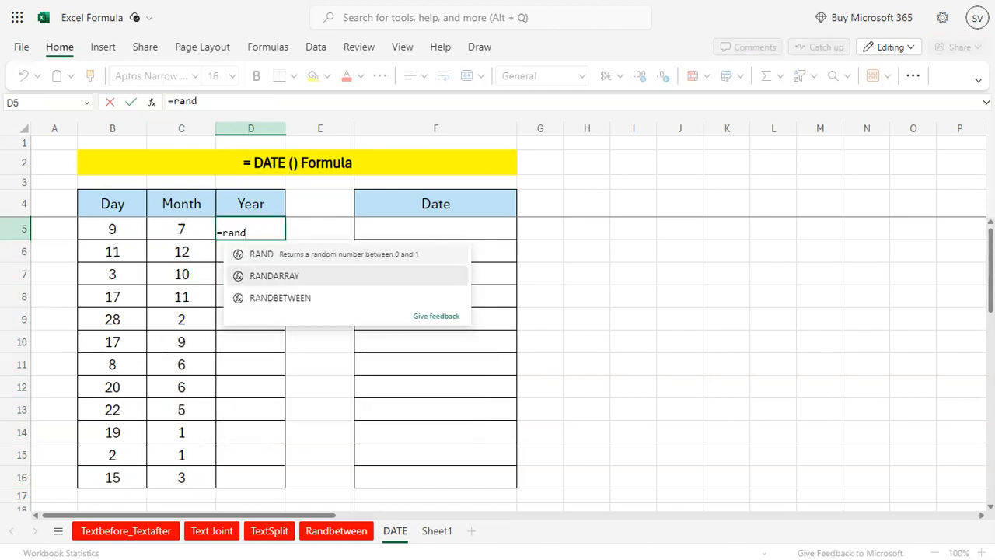
key(Down)
key(Down)
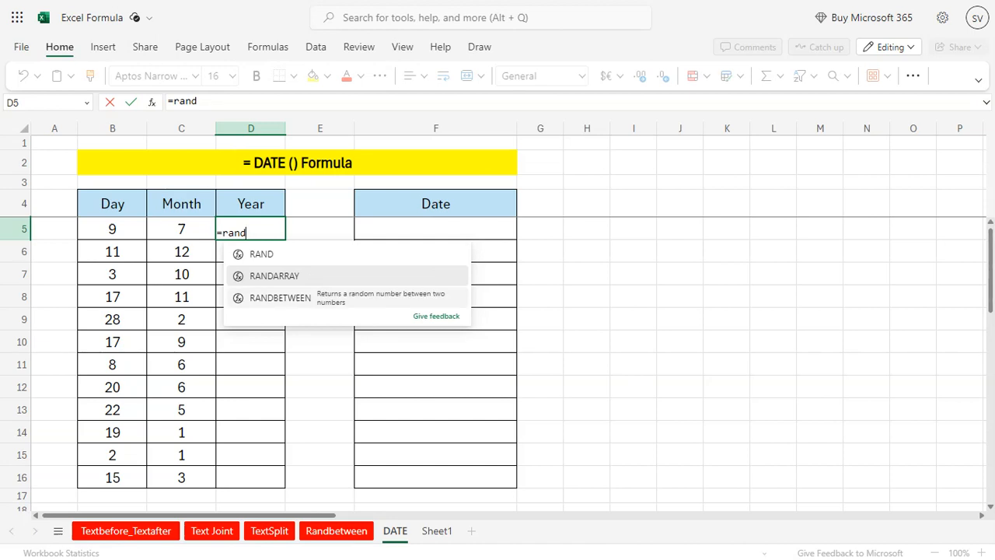
click(283, 300)
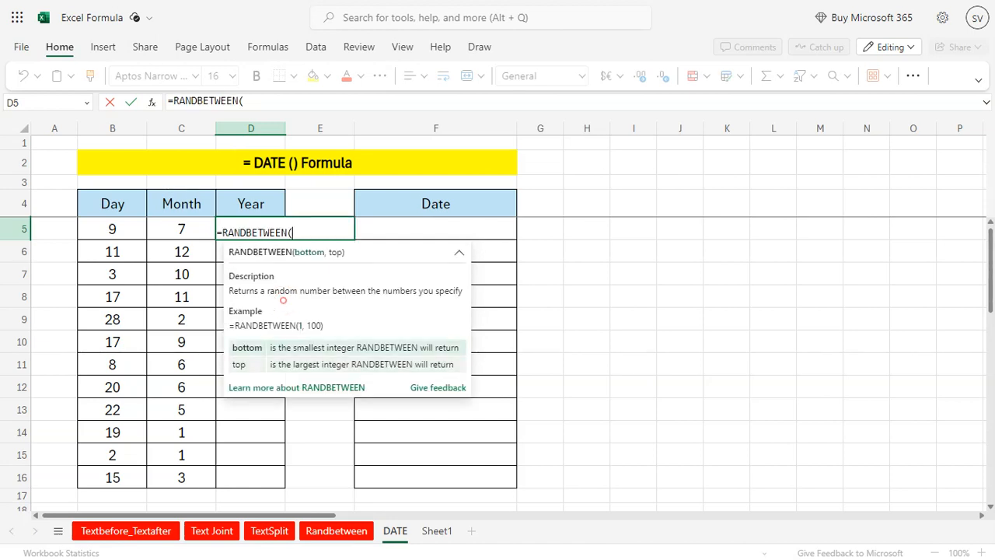
text(1997,2024))
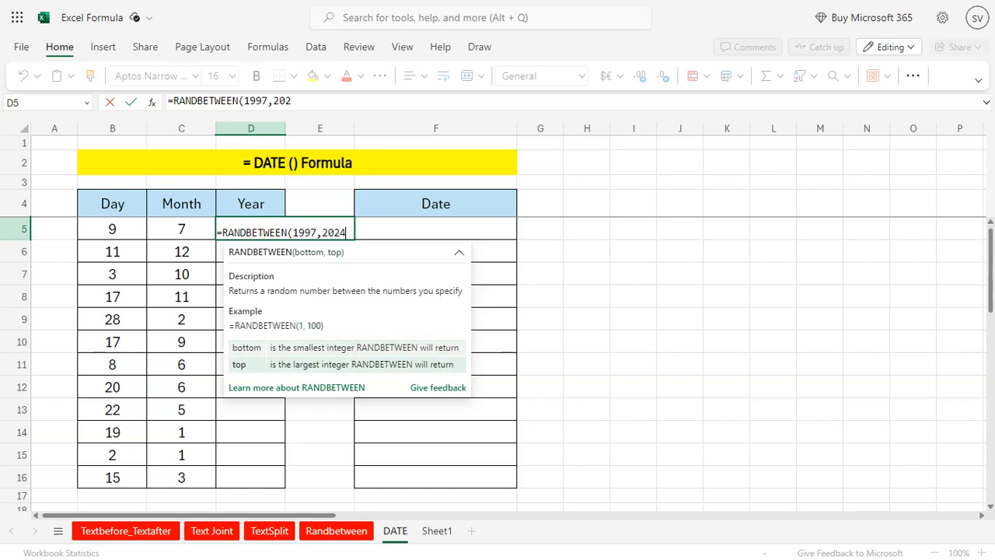
key(Return)
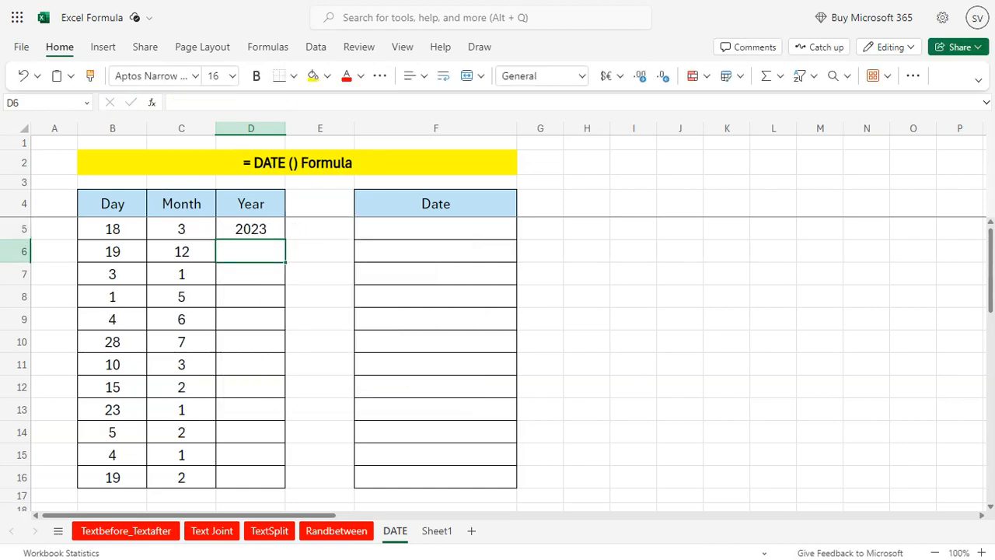
- Copy the random year formula from D5 into the rest of the Year column, D6:D16
click(261, 230)
key(ctrl+c)
drag(250, 251, 251, 477)
key(Return)
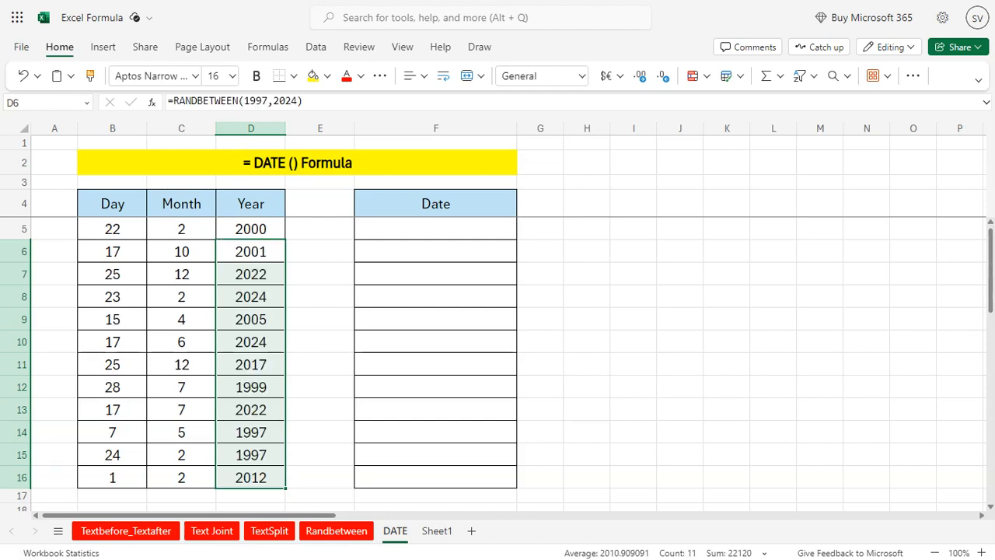
click(293, 386)
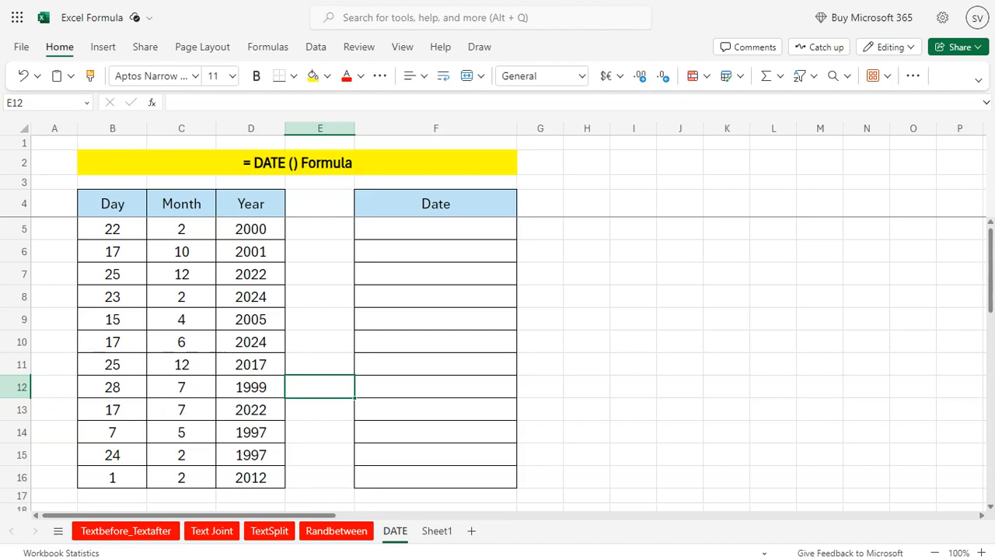
- Replace the formulas in B5:D16 with their values only, and check the contents of several Day cells
drag(89, 229, 251, 477)
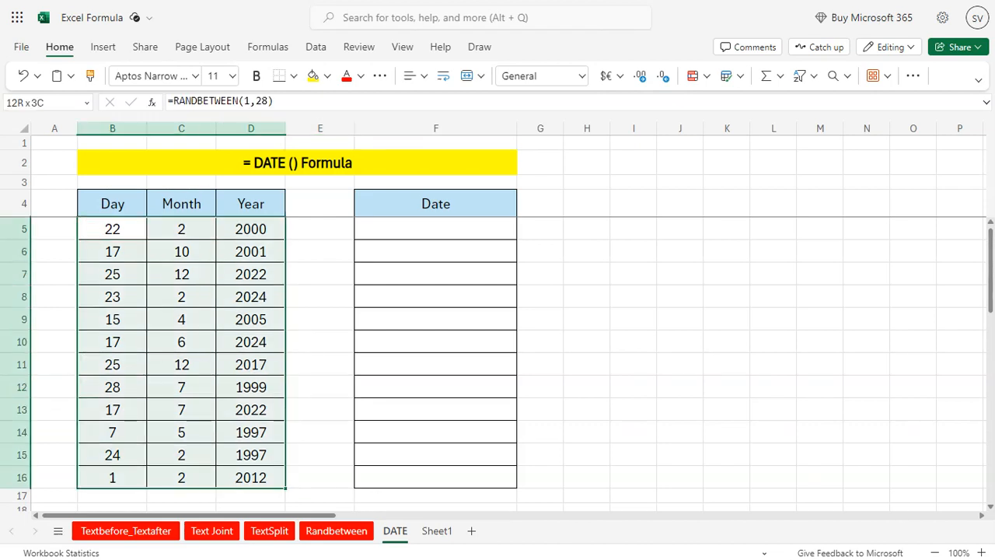
key(ctrl+c)
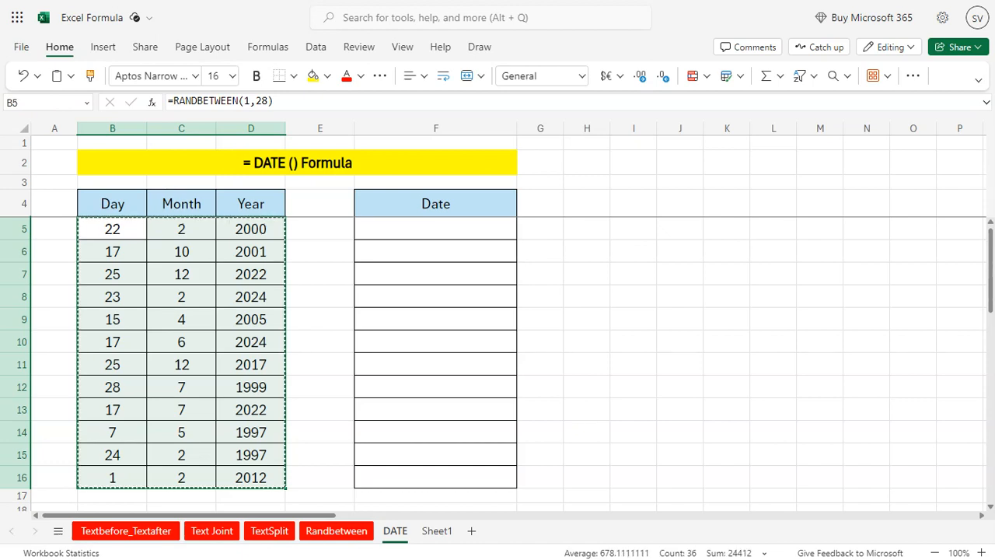
right_click(90, 248)
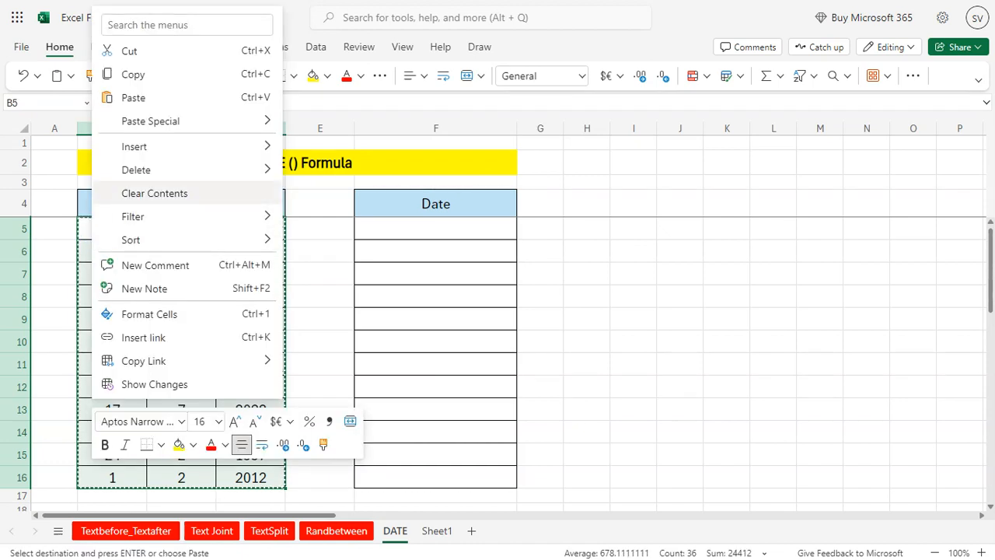
mouse_move(150, 121)
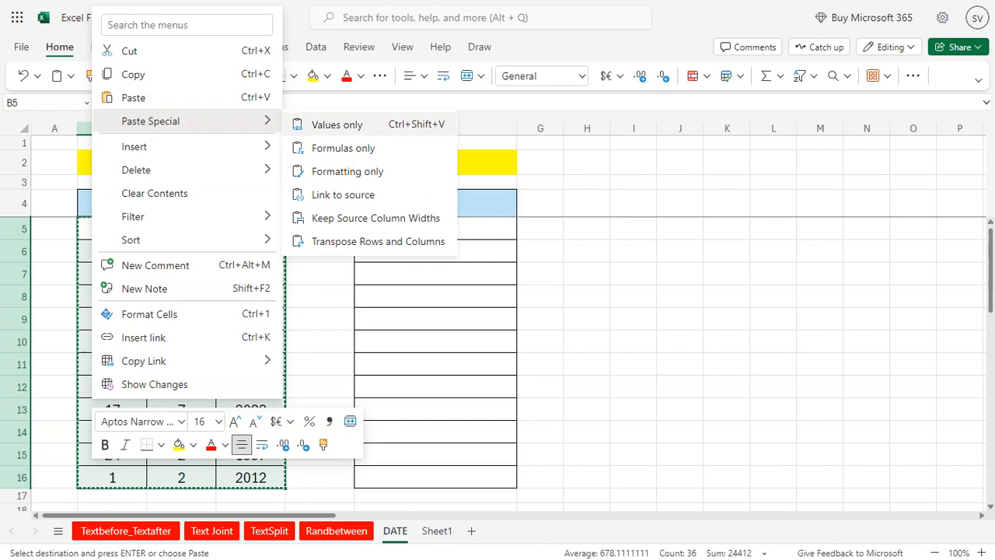
click(337, 124)
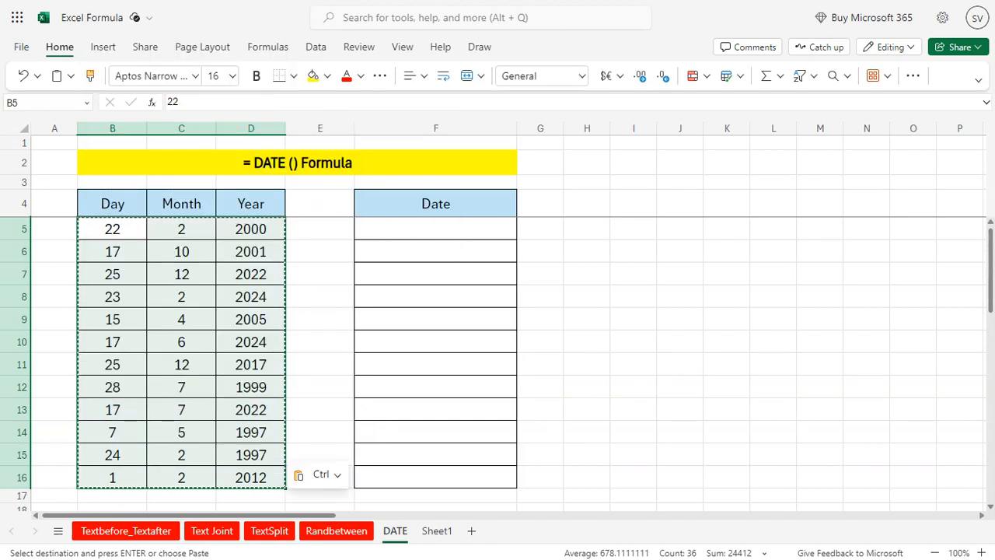
key(Escape)
click(114, 232)
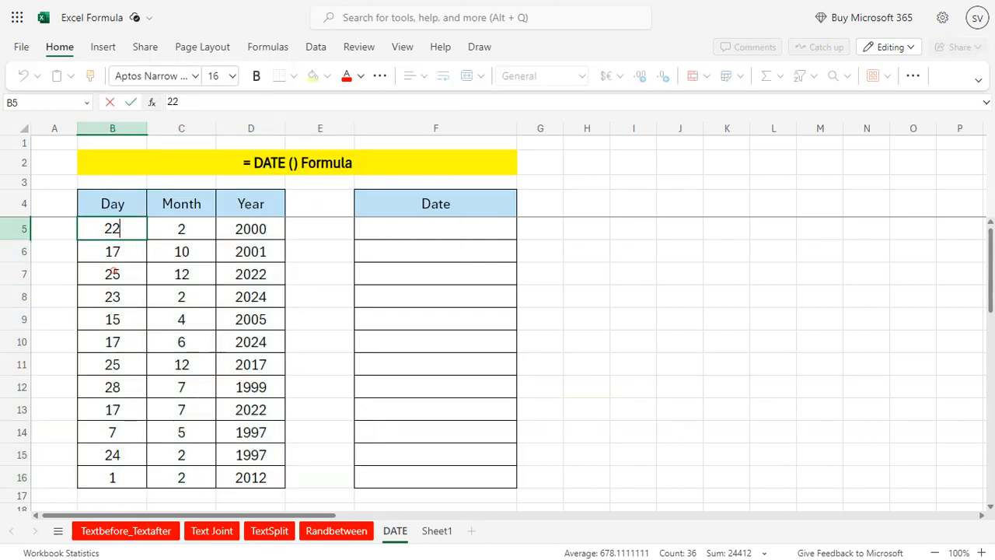
click(121, 276)
click(126, 319)
click(125, 391)
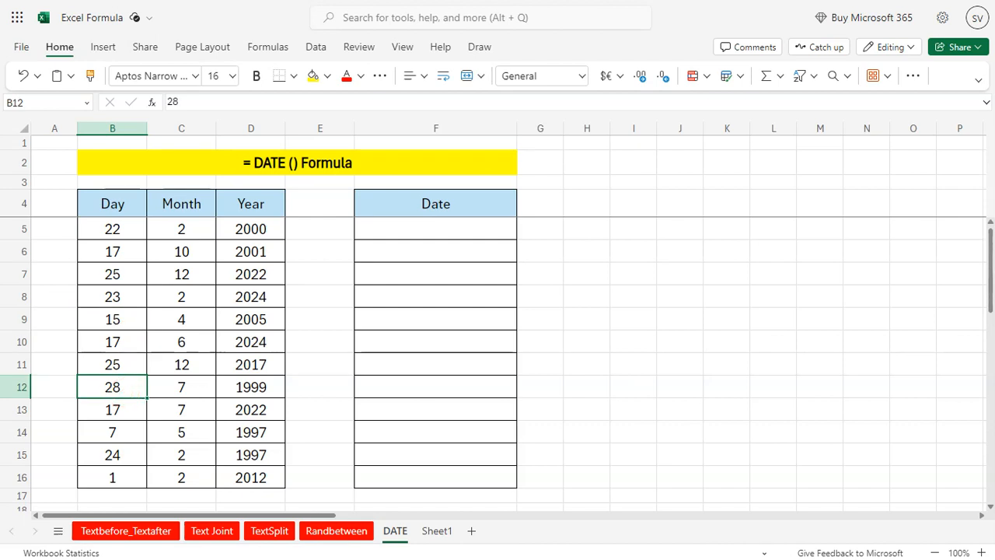
- Enter =DATE(D5,C5,B5) in cell F5, the first cell of the Date column
click(467, 229)
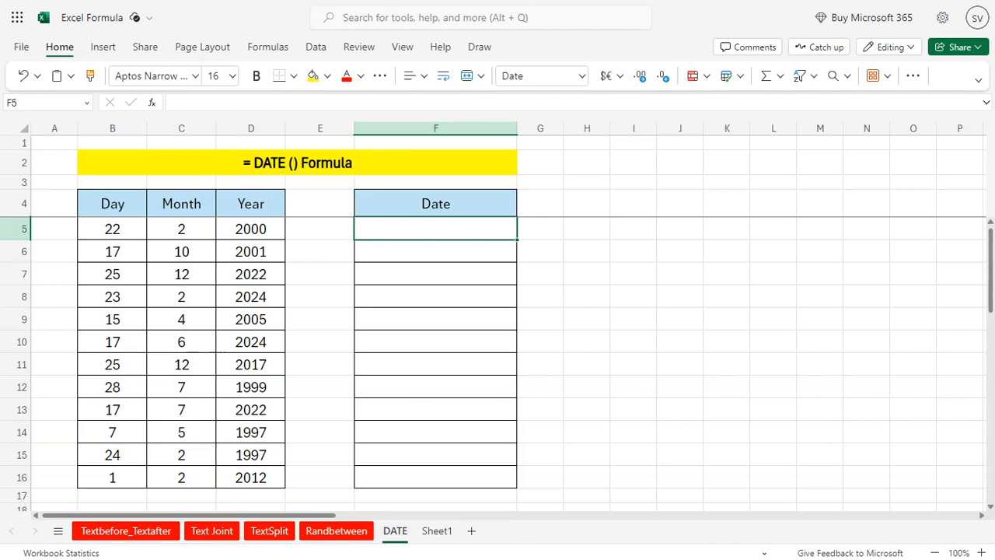
text(=)
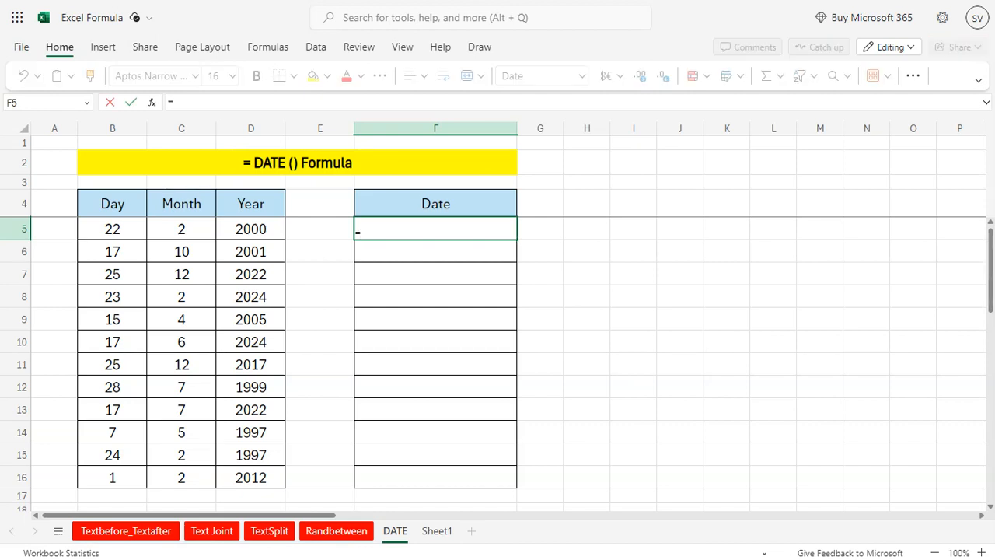
text(date)
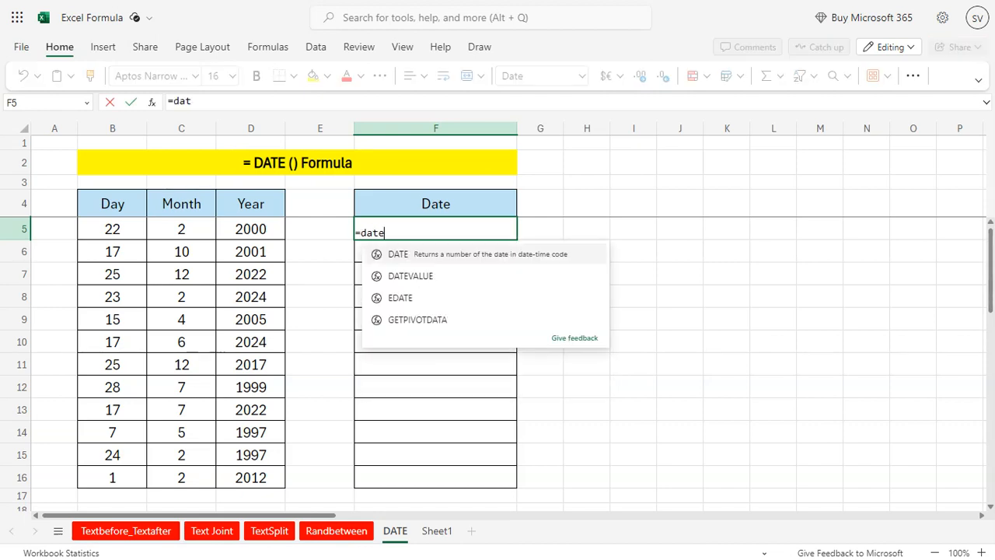
key(Tab)
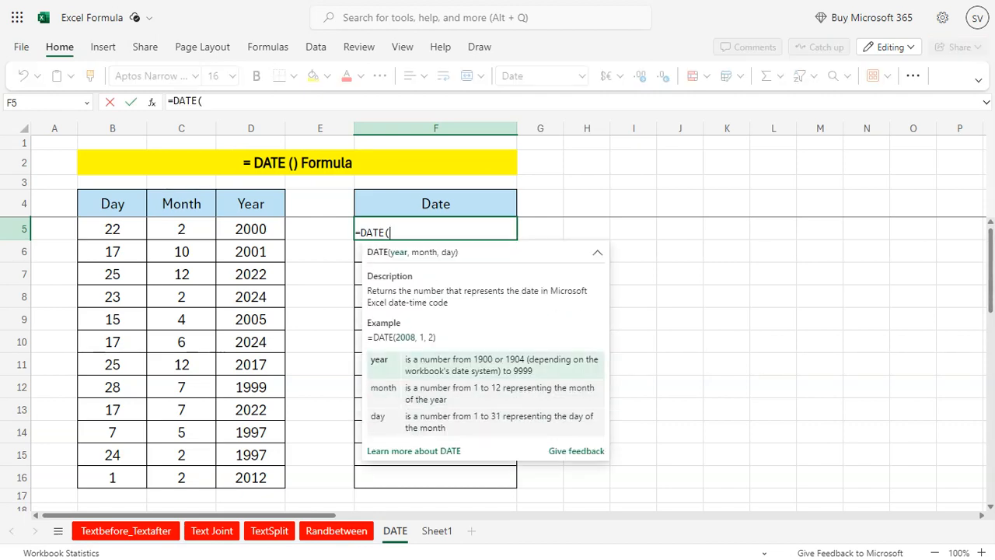
click(251, 228)
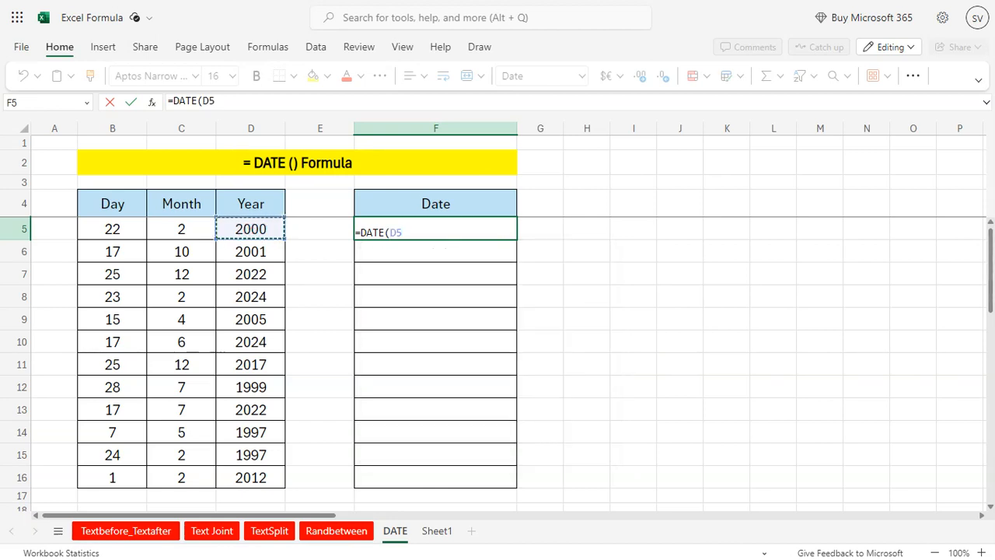
text(,)
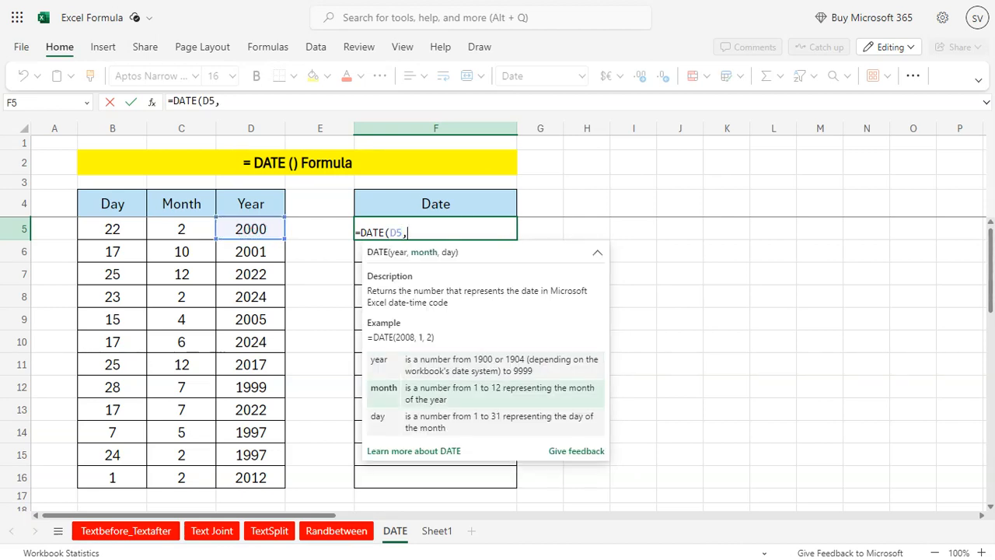
click(192, 227)
text(,)
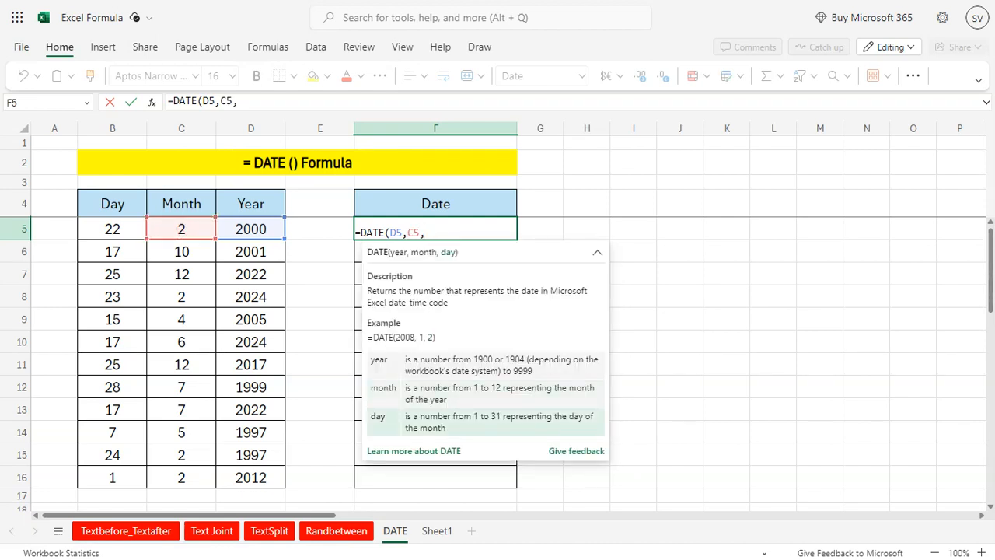
click(129, 228)
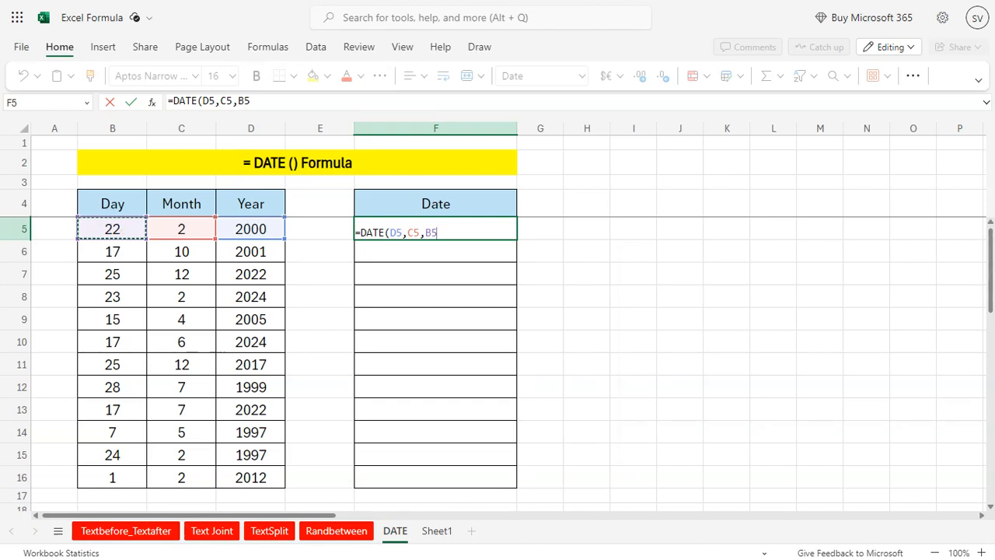
text())
key(Return)
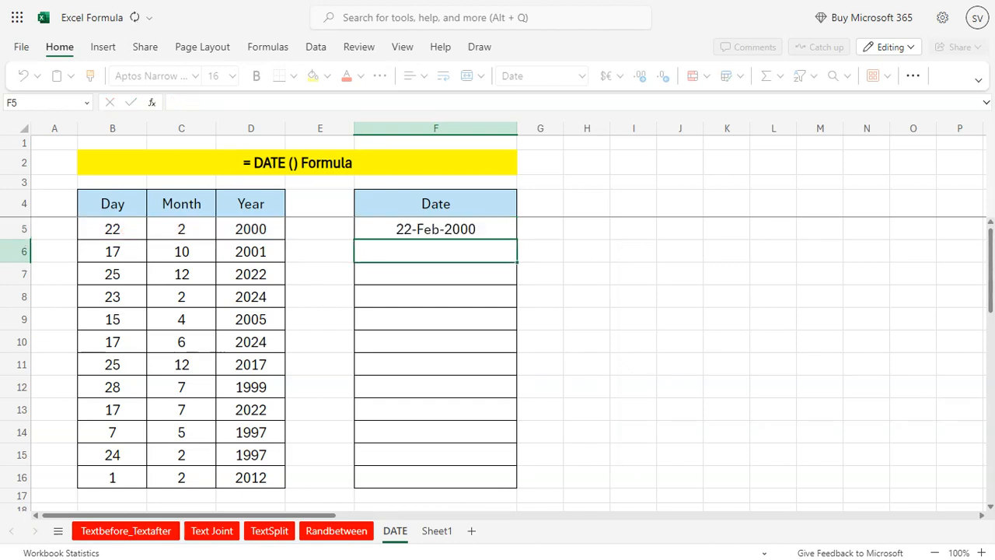
- Copy the date formula from F5 into the rest of the Date column, F6:F16, and check the formula in F13
click(424, 226)
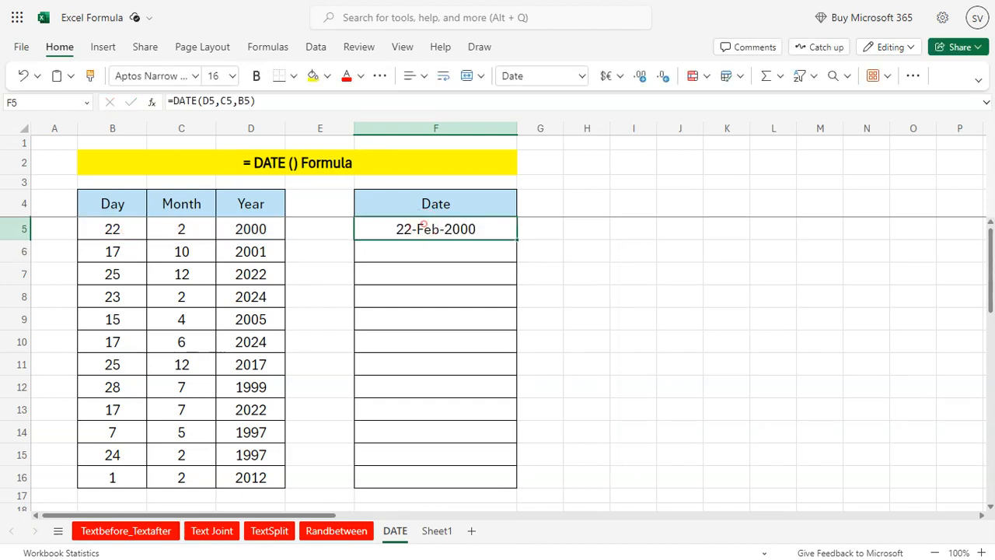
key(ctrl+c)
drag(425, 246, 436, 477)
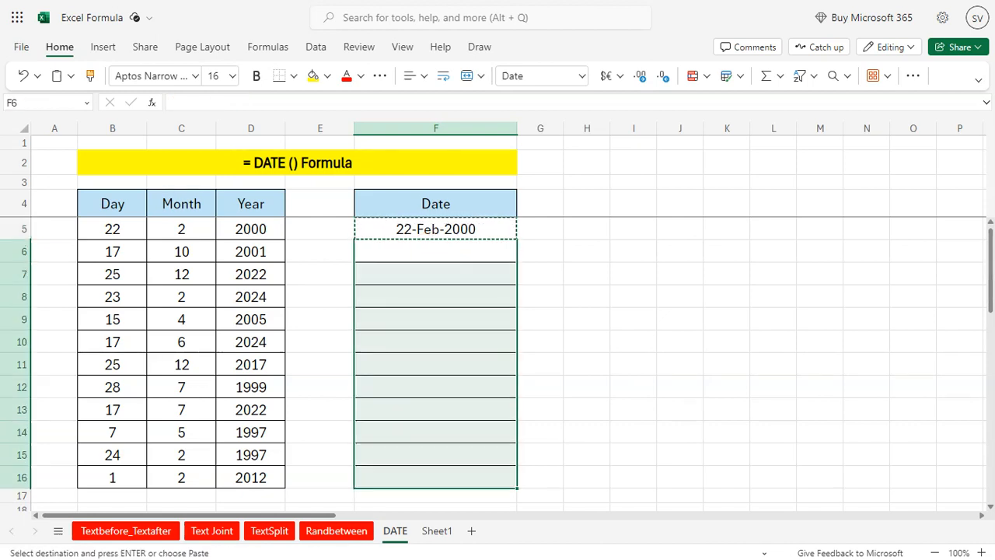
key(Return)
click(475, 409)
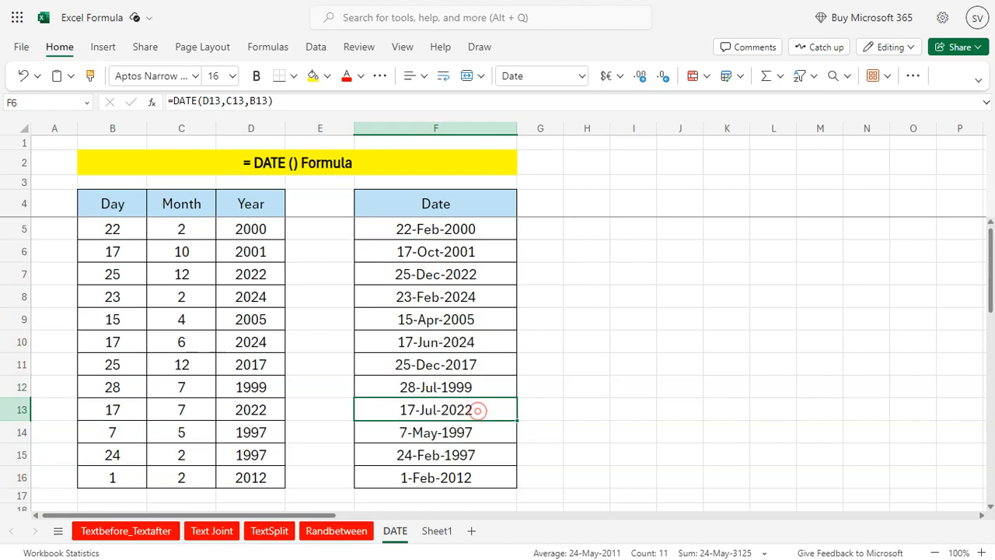
click(544, 409)
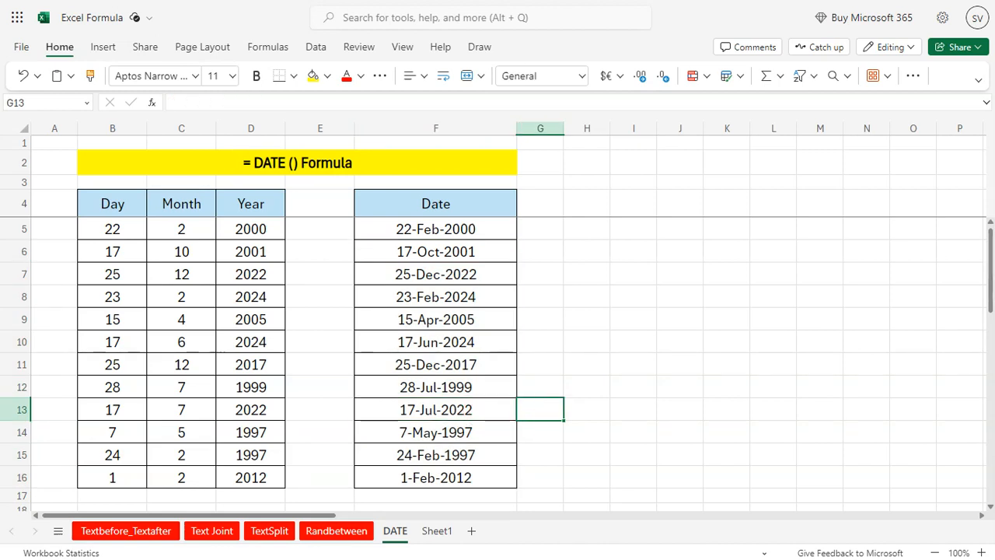
- Try =DATE(2008,1,2) with typed-in numbers in place of the formula in cell F16, and undo the replacement
click(441, 477)
key(Delete)
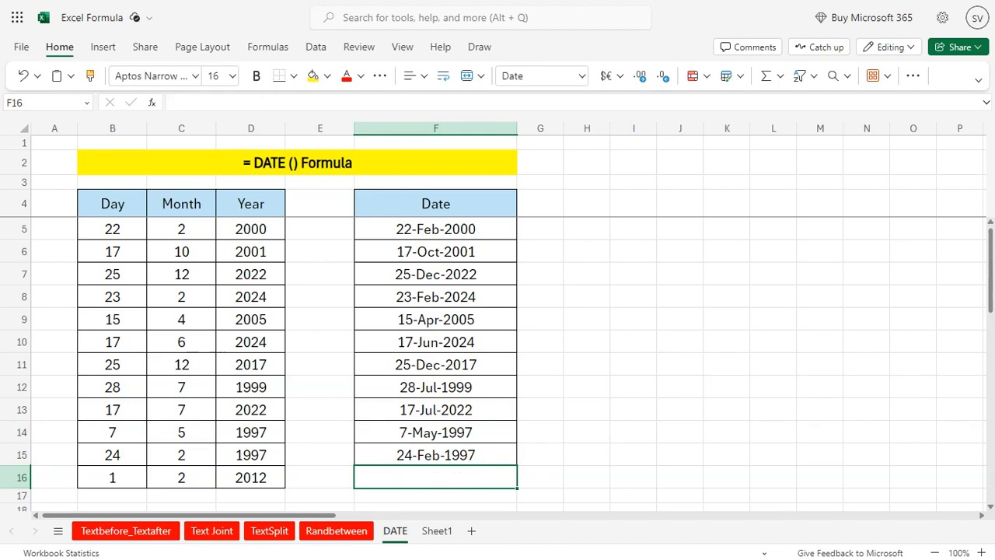
text(=date)
key(Tab)
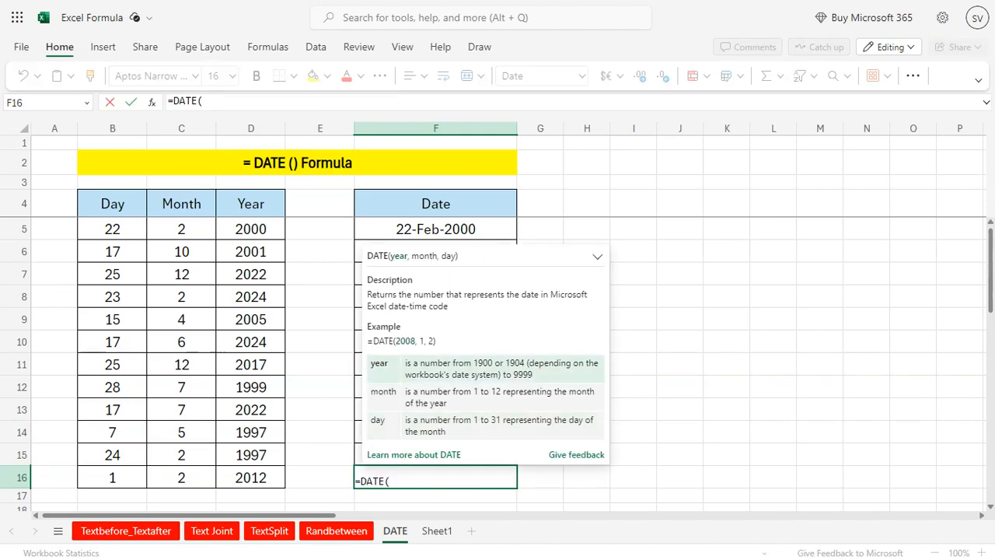
text(2008,1,)
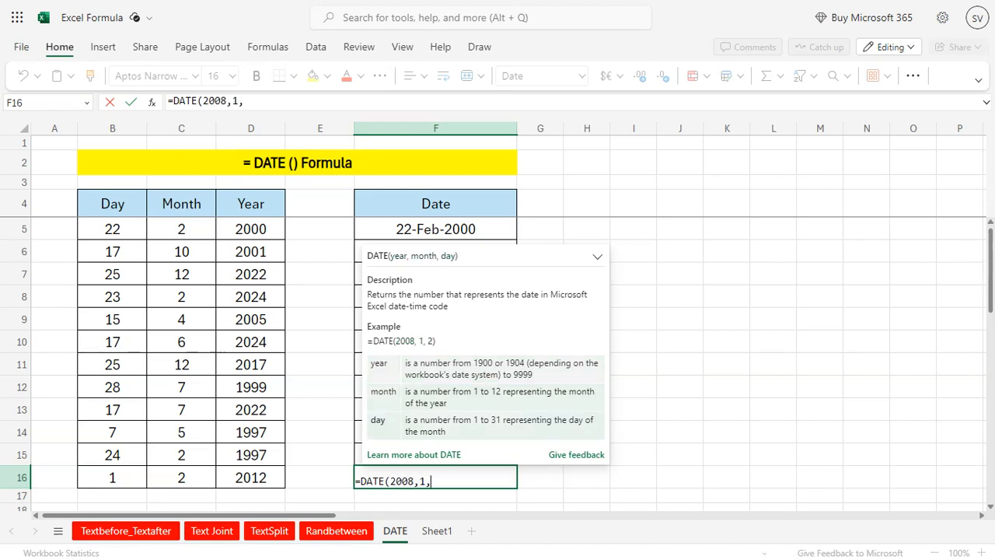
text(2))
key(Return)
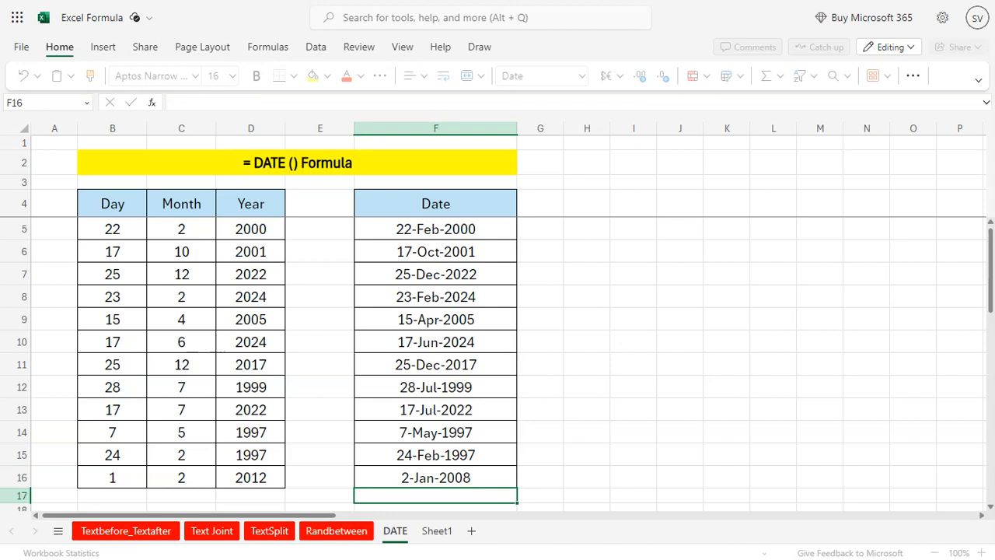
click(443, 475)
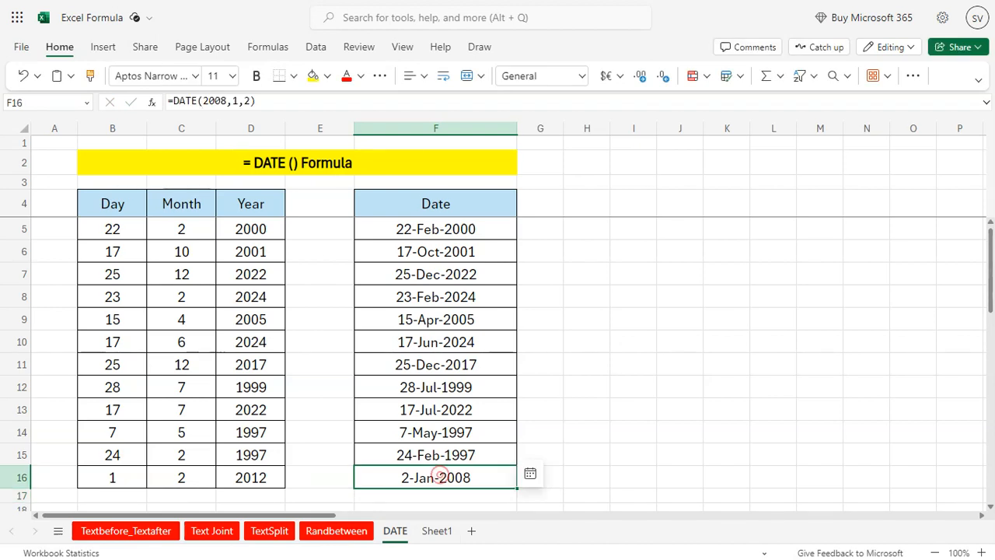
key(ctrl+z)
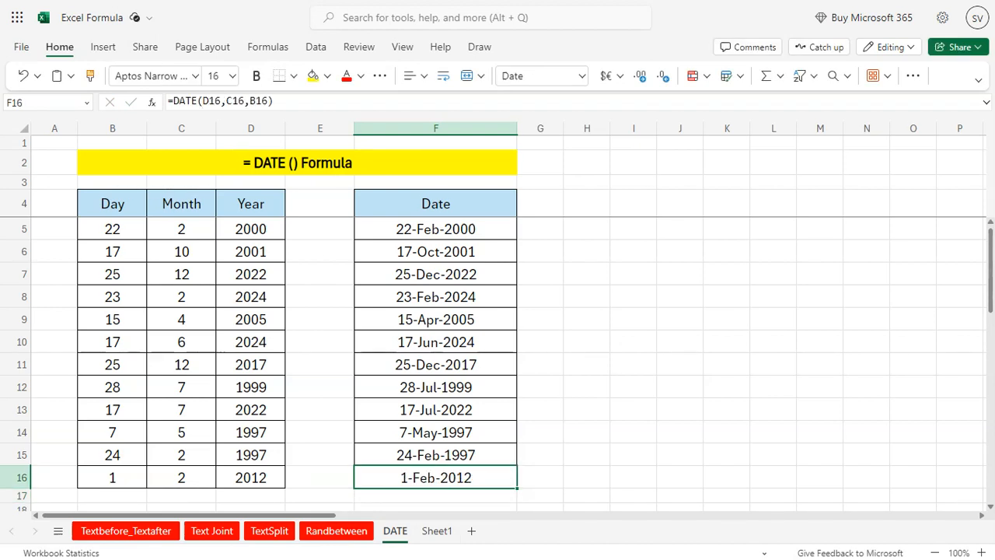